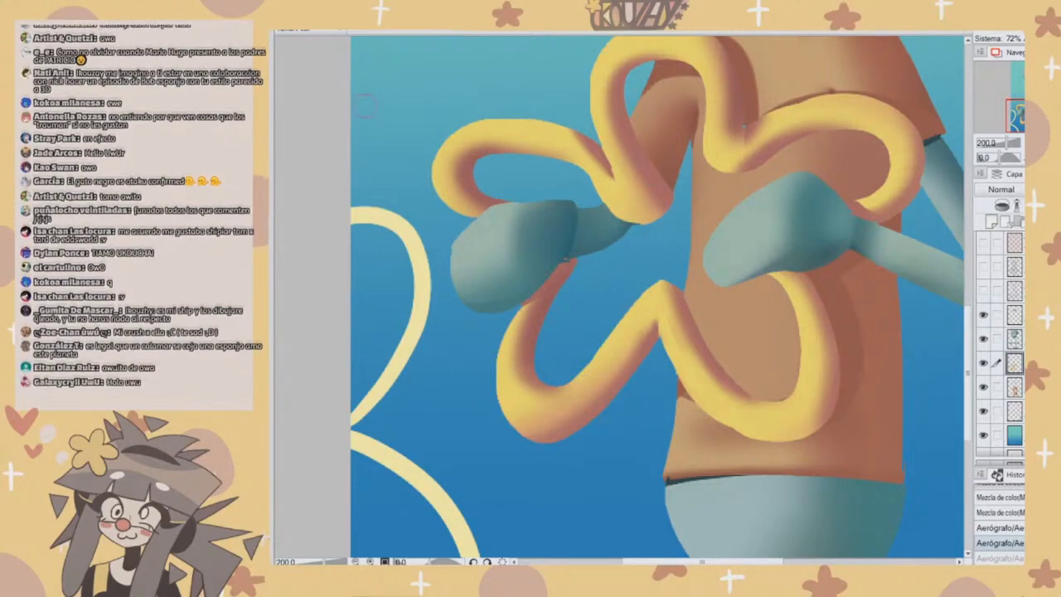
- Airbrush a soft pale-blue rim light along the outer edge of the yellow flower's lower petal, beneath the front hand
drag(716, 304, 686, 361)
key(ctrl+z)
mouse_move(799, 284)
mouse_down()
mouse_move(809, 308)
mouse_move(752, 279)
mouse_move(769, 308)
mouse_up()
key(ctrl+z)
drag(774, 413, 765, 401)
drag(777, 314, 770, 381)
drag(780, 277, 779, 348)
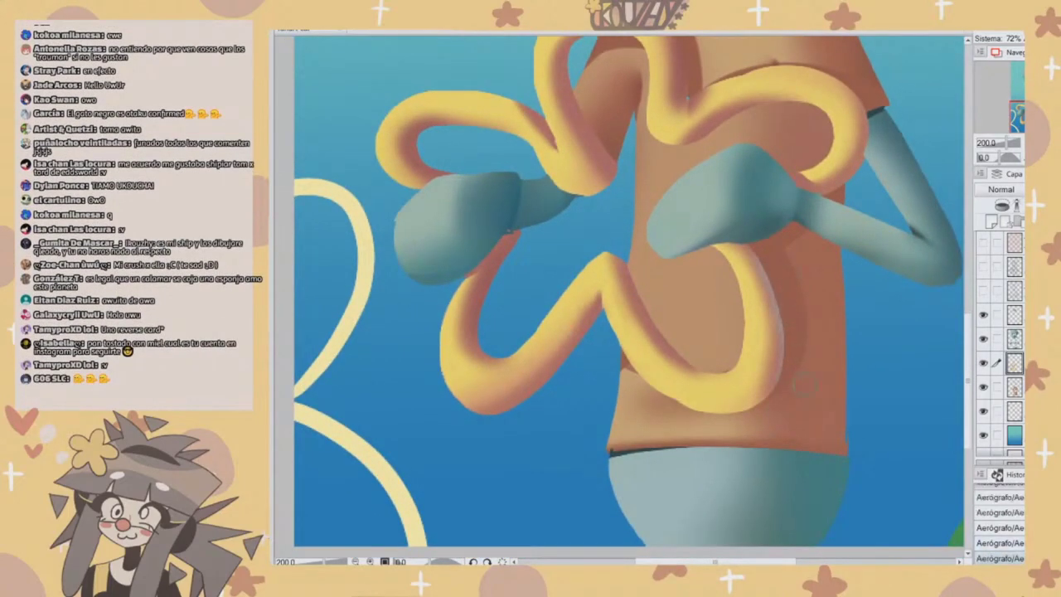
- Airbrush a pale-blue rim light on the outer edge of the flower petal beside the bent arm
drag(826, 207, 779, 282)
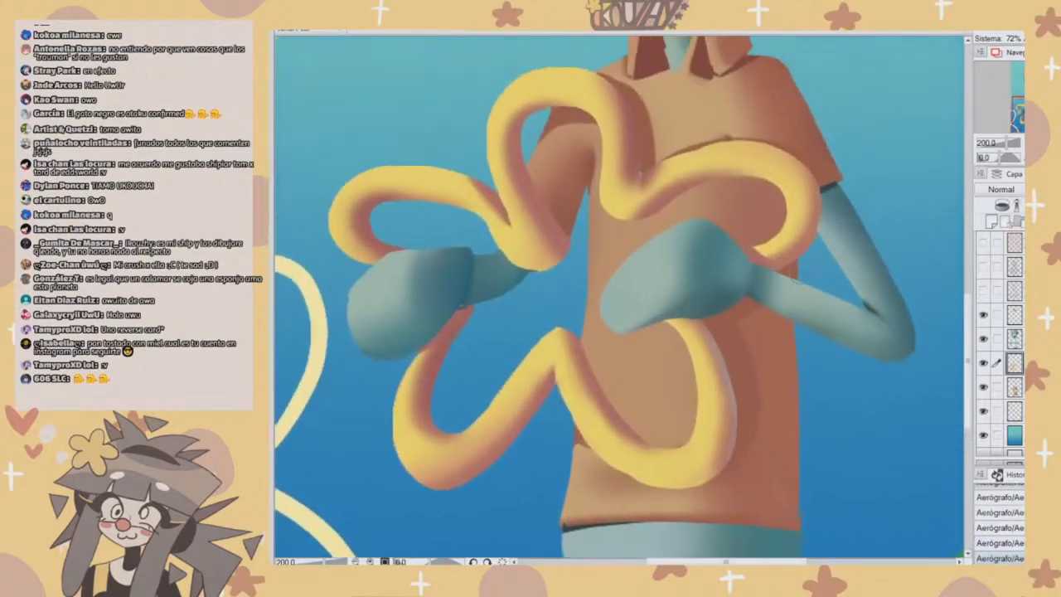
drag(825, 234, 788, 281)
key(ctrl+z)
drag(811, 247, 786, 282)
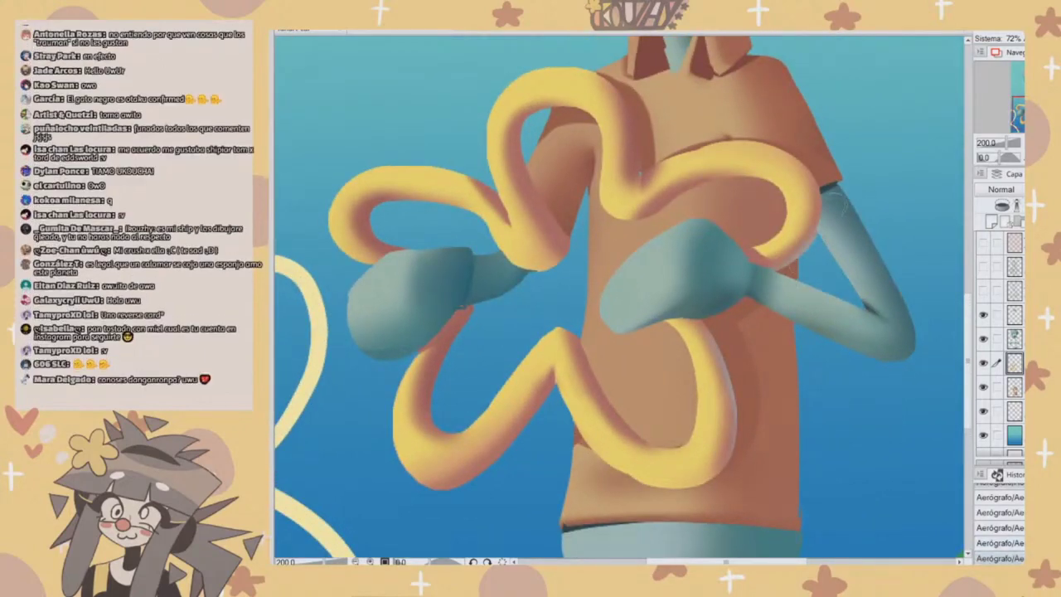
- Airbrush a pale-blue rim light down the outer edge of the flower's top petal and compare the artwork with and without it
drag(646, 106, 642, 161)
key(ctrl+z)
key(ctrl+y)
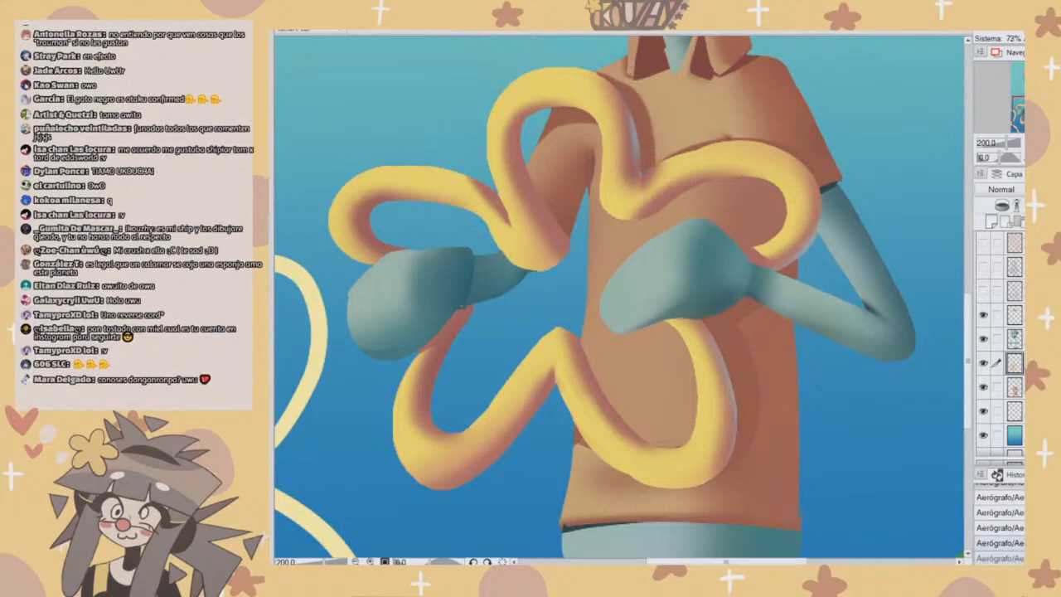
key(ctrl+z)
key(ctrl+z)
key(ctrl+y)
key(ctrl+y)
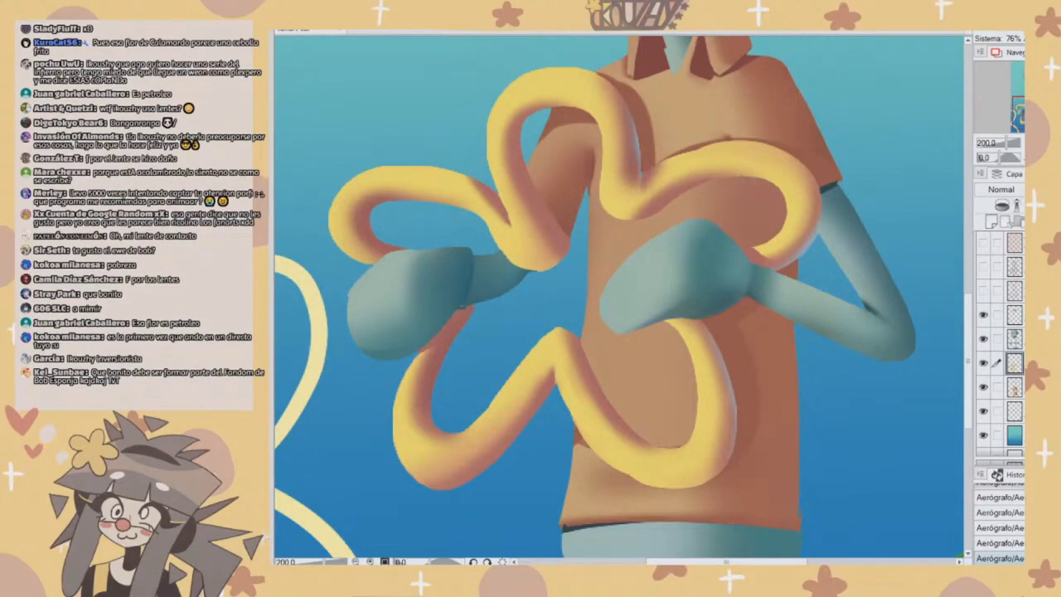
- Switch to the web browser's Huion Kamvas image results and clear the OBS window out of the way
key(alt+Tab)
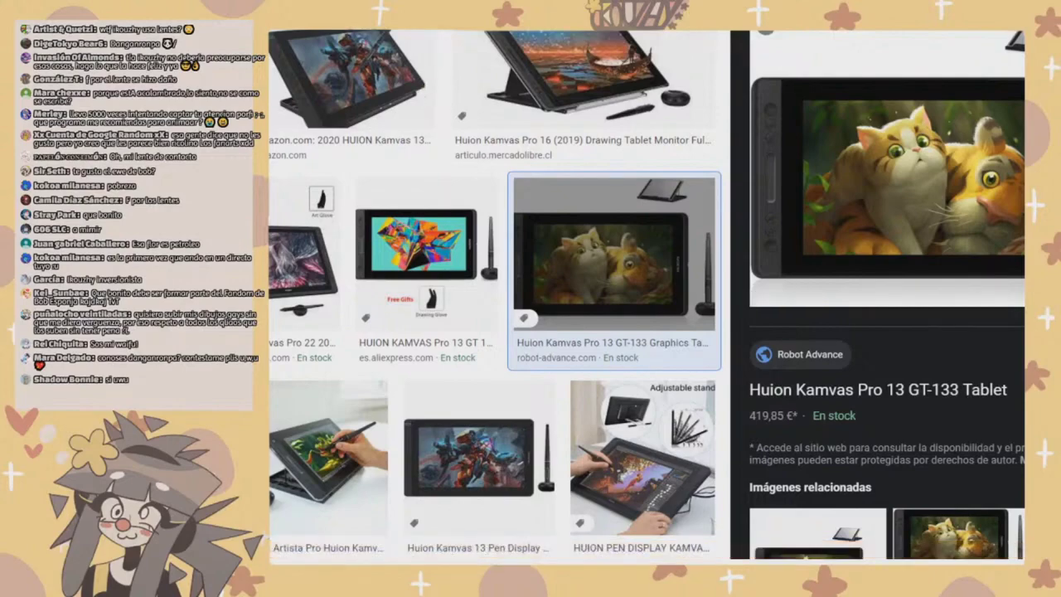
key(alt+Tab)
key(super+Down)
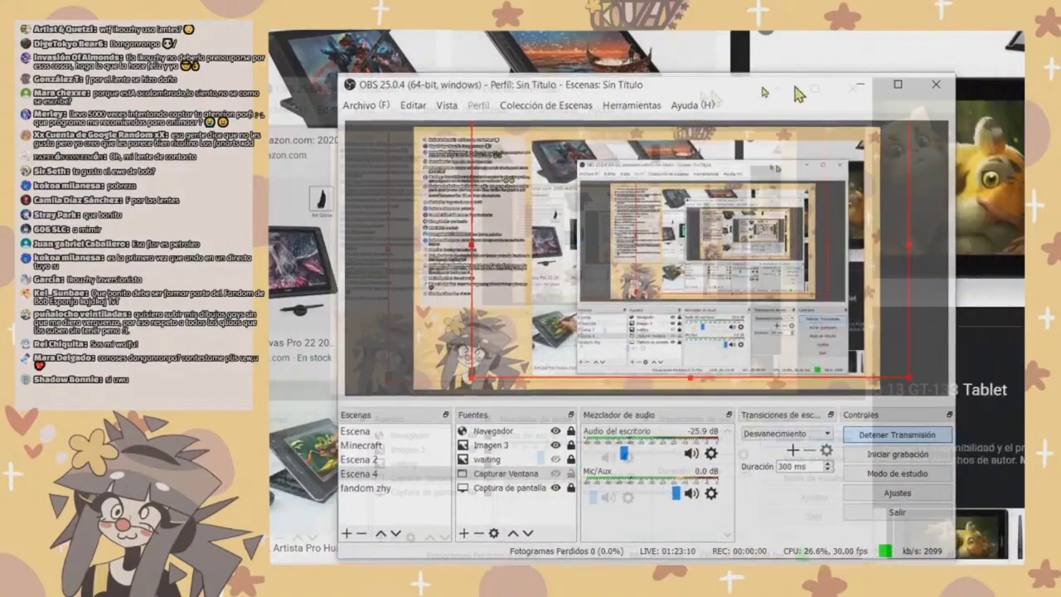
drag(760, 81, 218, 106)
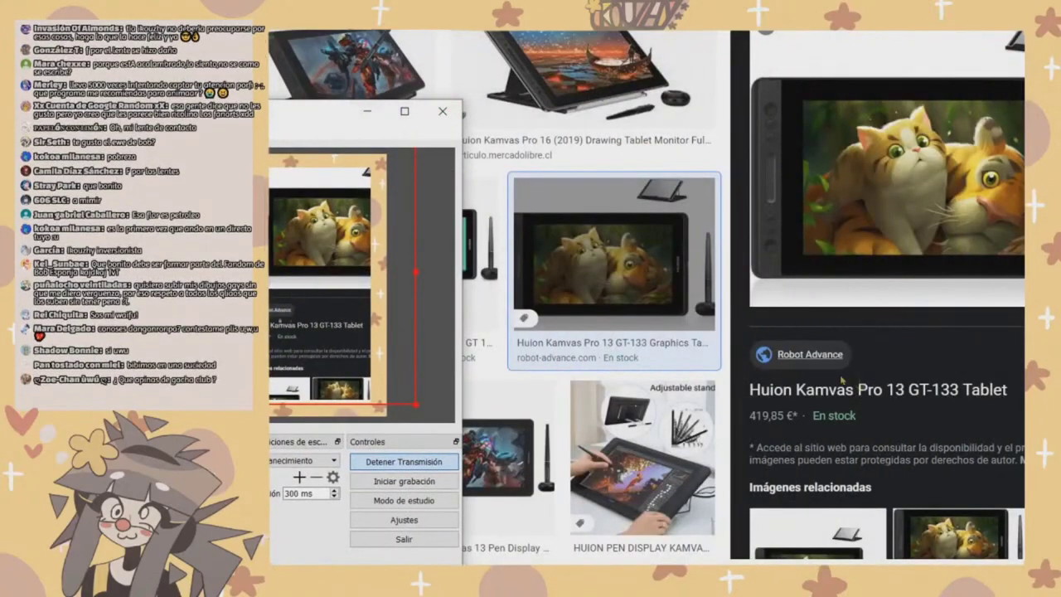
click(363, 113)
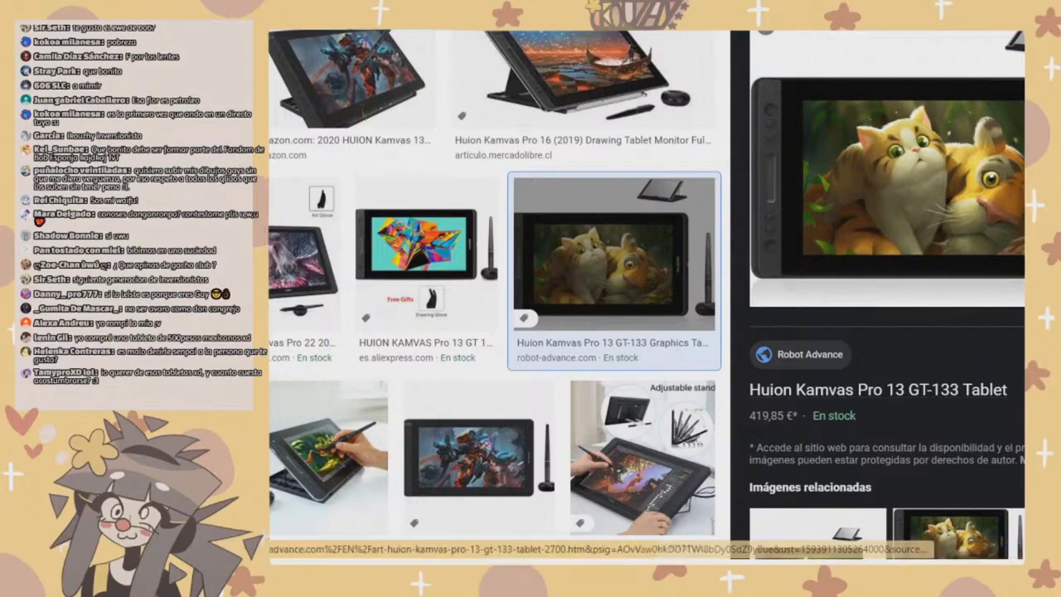
- Examine the Huion Kamvas Pro 13 preview and open a related image of the tablet
scroll(886, 295, down, 4)
click(817, 199)
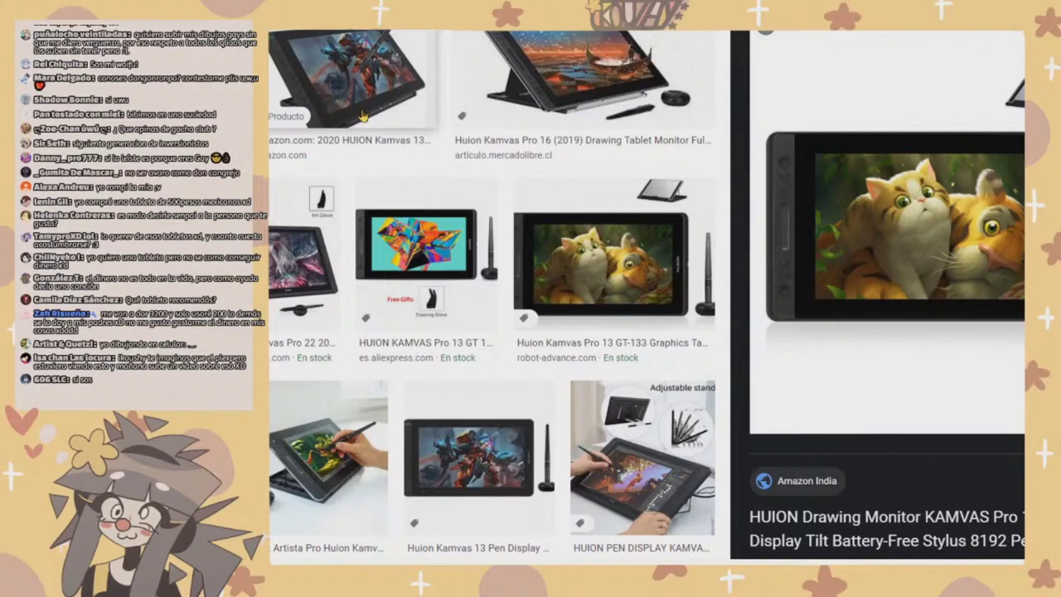
key(alt+Tab)
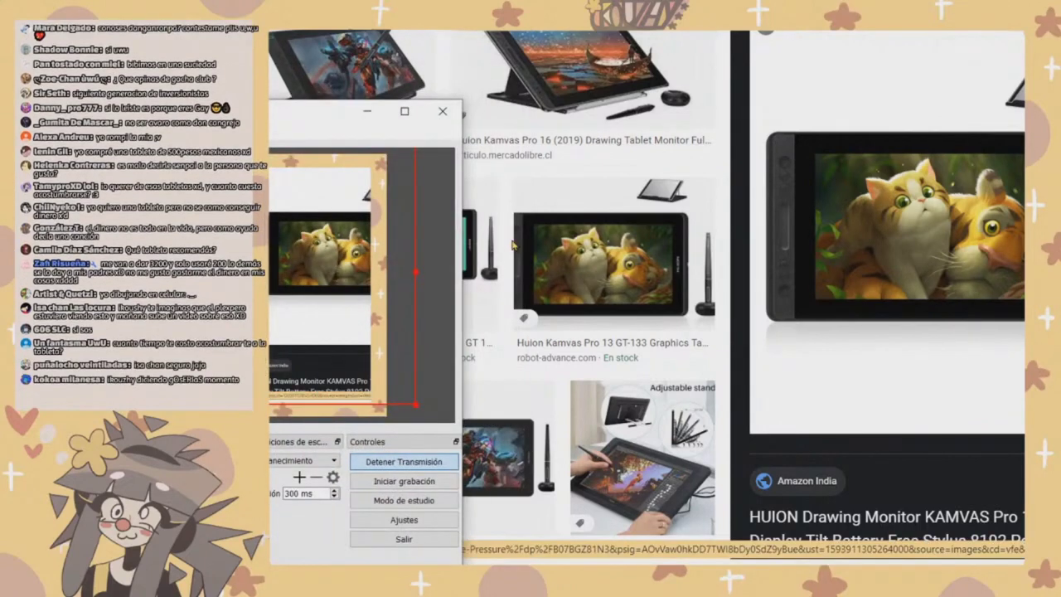
key(alt+Tab)
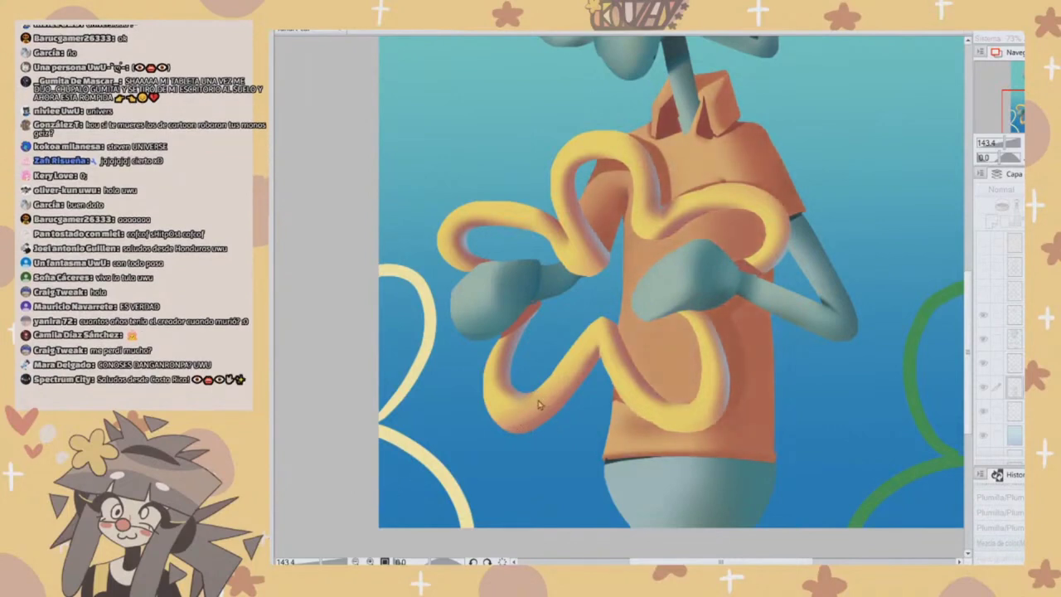
- Try pen strokes along the outer edge and forearm of the bent arm on the skin layer, undoing the unwanted ones
click(478, 531)
drag(1014, 142, 1005, 143)
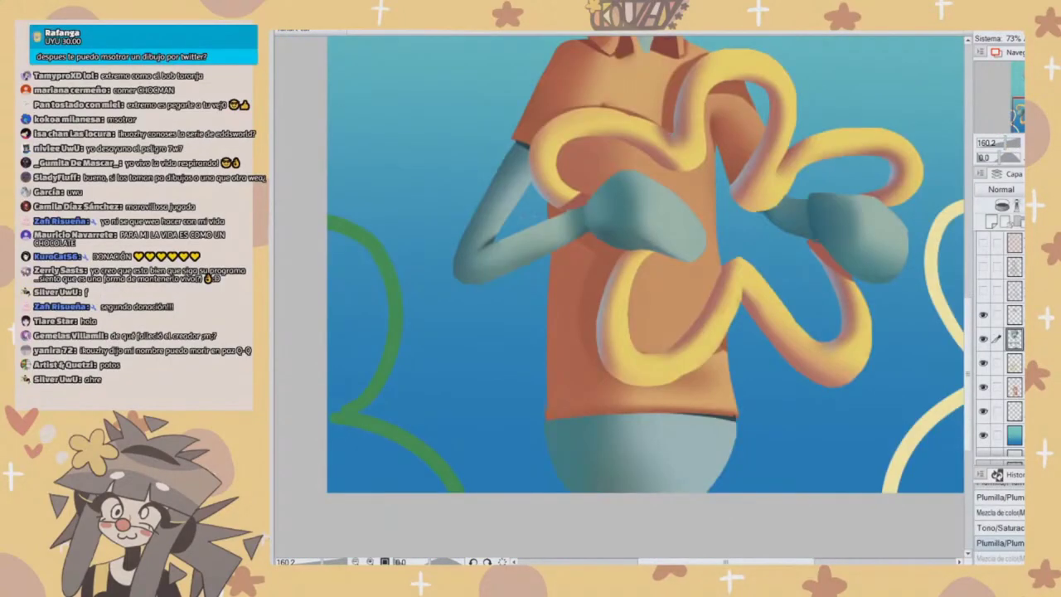
key(/)
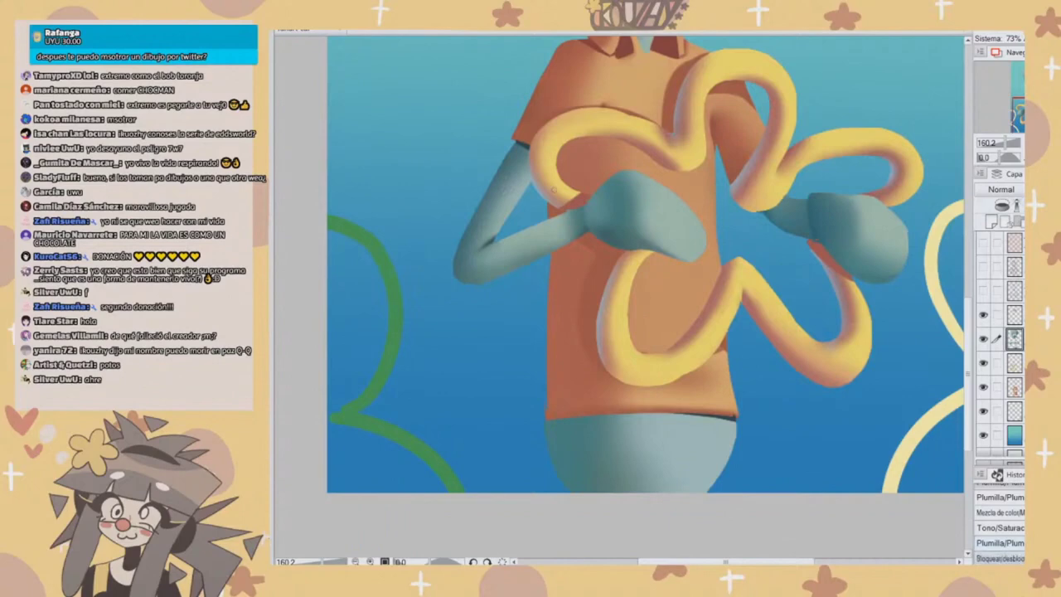
key(ctrl+z)
drag(515, 144, 509, 157)
key(ctrl+z)
mouse_move(473, 223)
mouse_down()
mouse_move(456, 259)
mouse_move(454, 278)
mouse_move(467, 279)
mouse_up()
key(ctrl+z)
drag(570, 240, 522, 235)
key(ctrl+z)
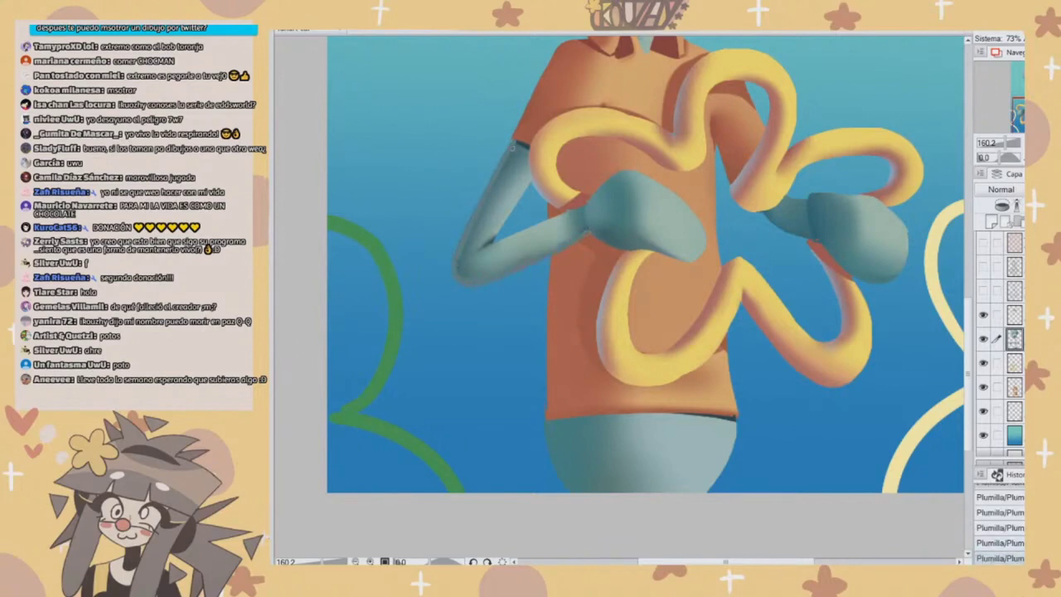
key(ctrl+z)
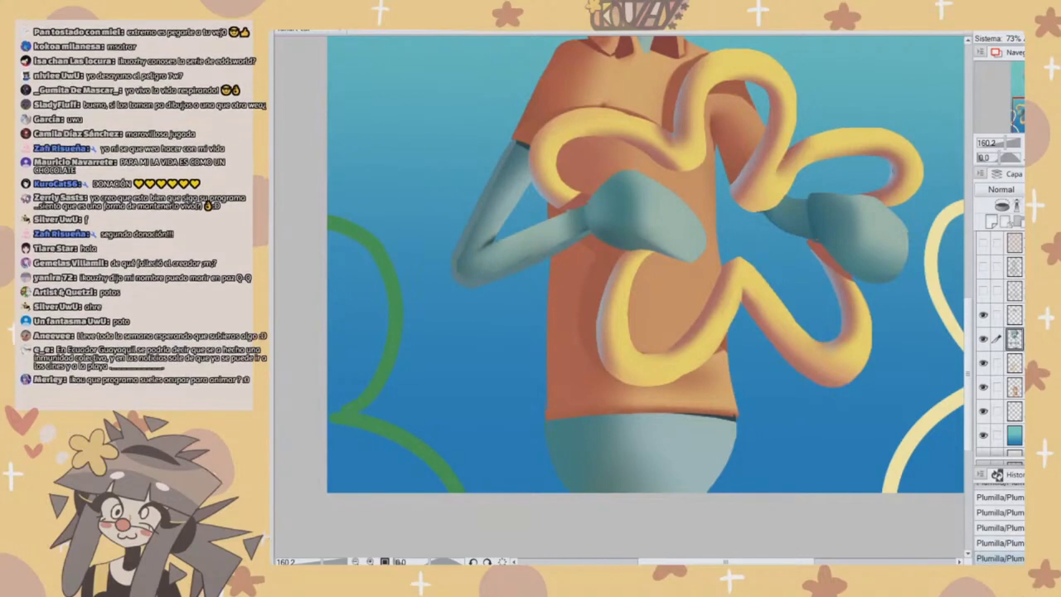
- Toggle the skin layer's transparency lock and blend the shading along the bent arm's outer edge and forearm
key(slash)
drag(515, 146, 459, 266)
drag(531, 247, 557, 241)
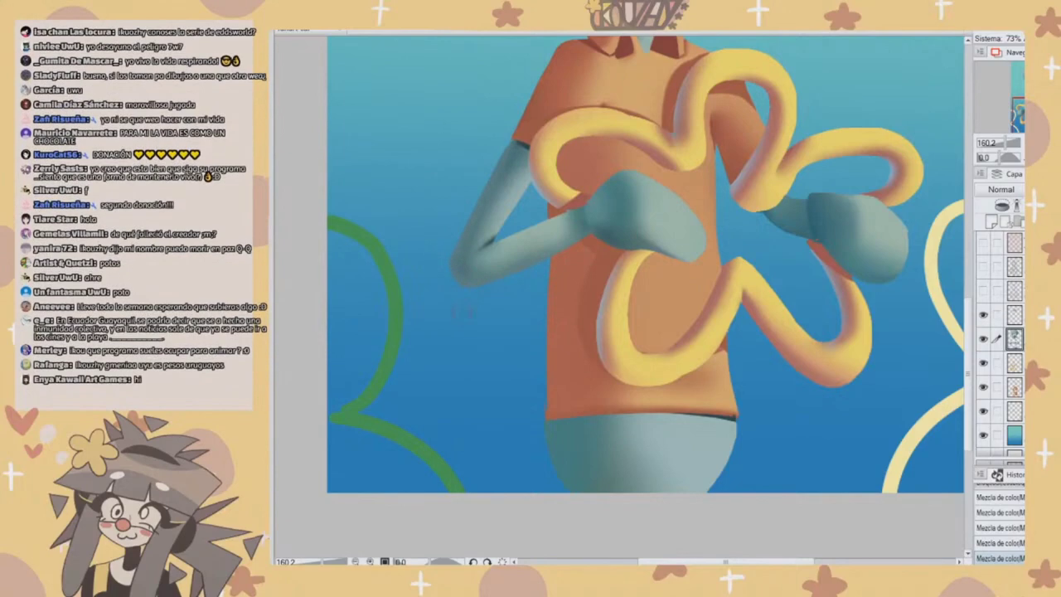
- Paint a dark shadow on the upper arm just below the shirt sleeve, undoing and redoing the stroke
key(h)
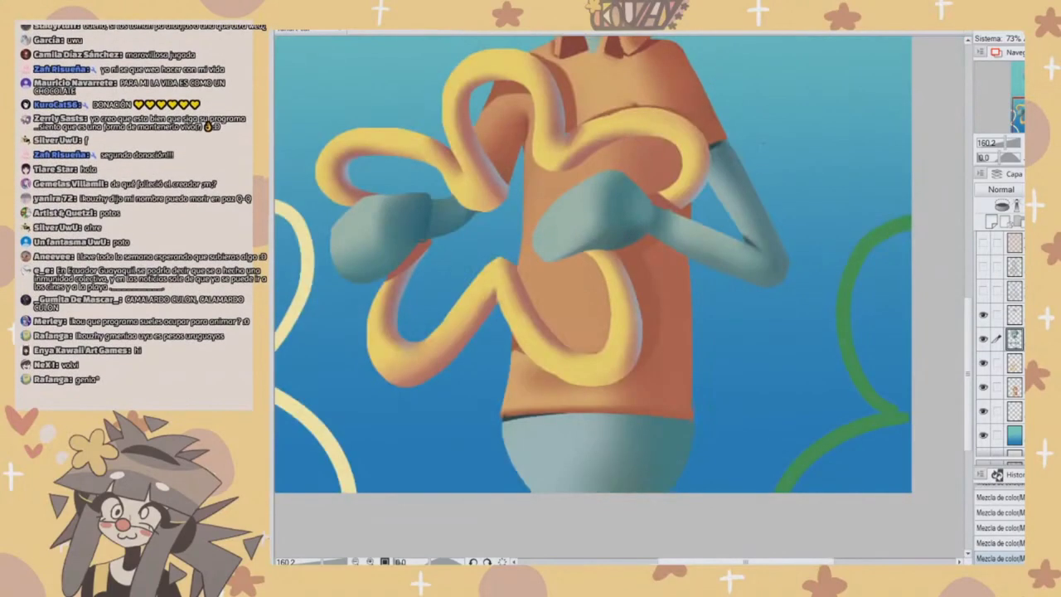
drag(611, 75, 641, 143)
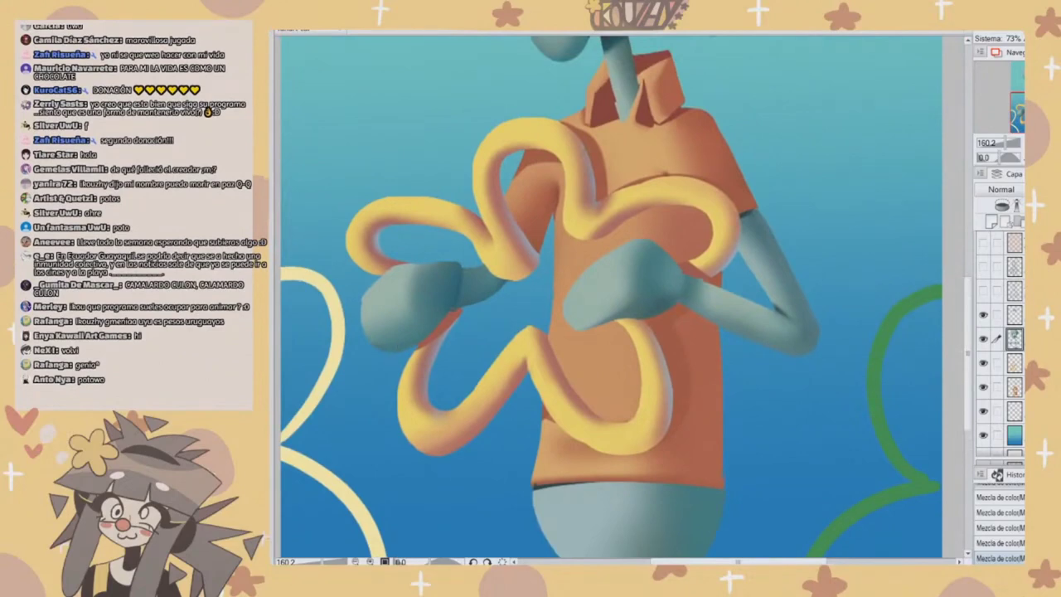
drag(739, 215, 756, 212)
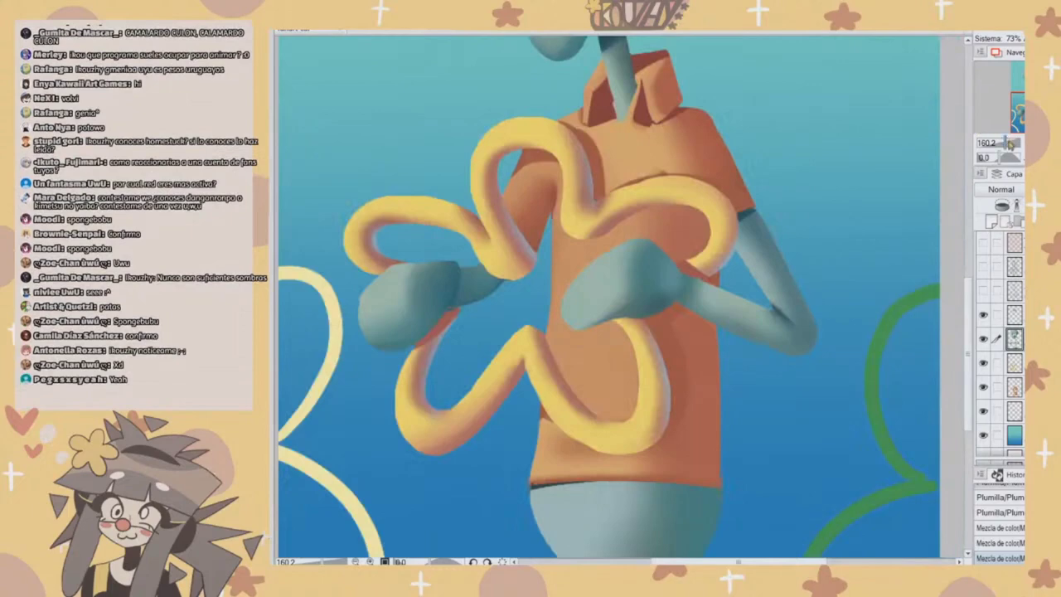
click(1005, 144)
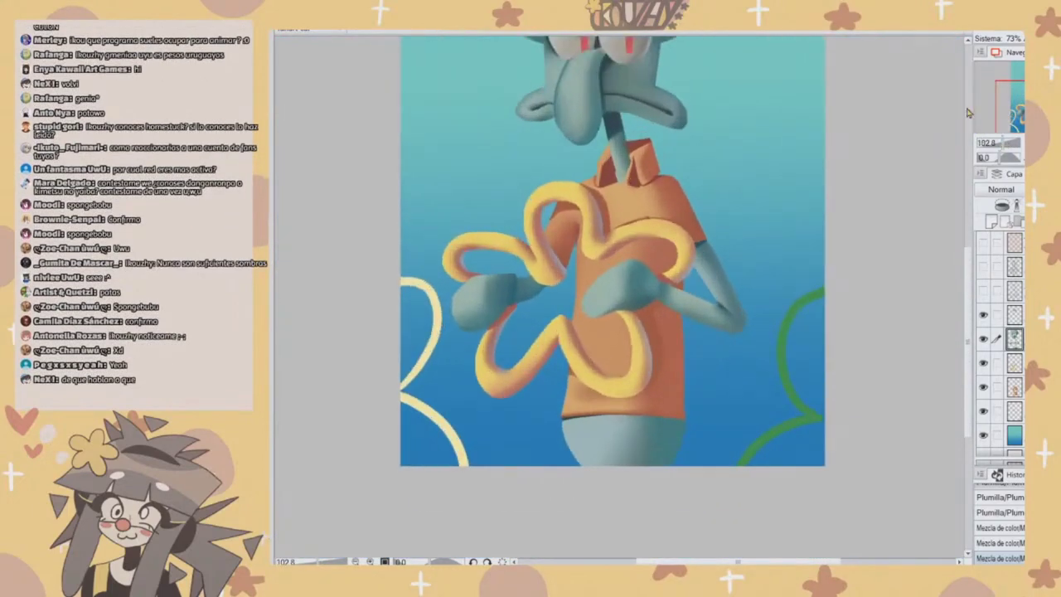
drag(1001, 143, 993, 142)
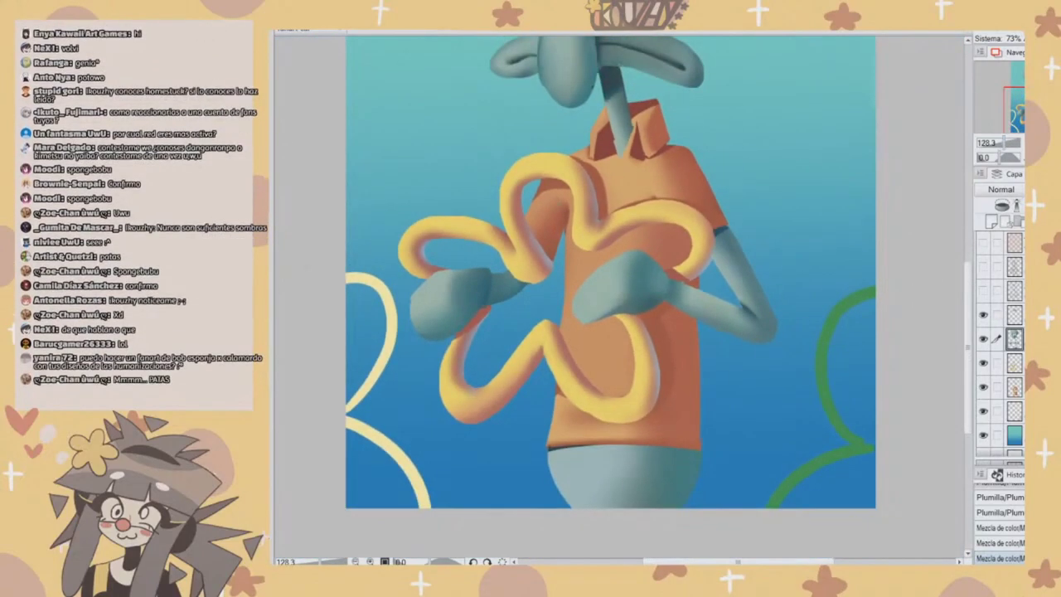
key(ctrl+z)
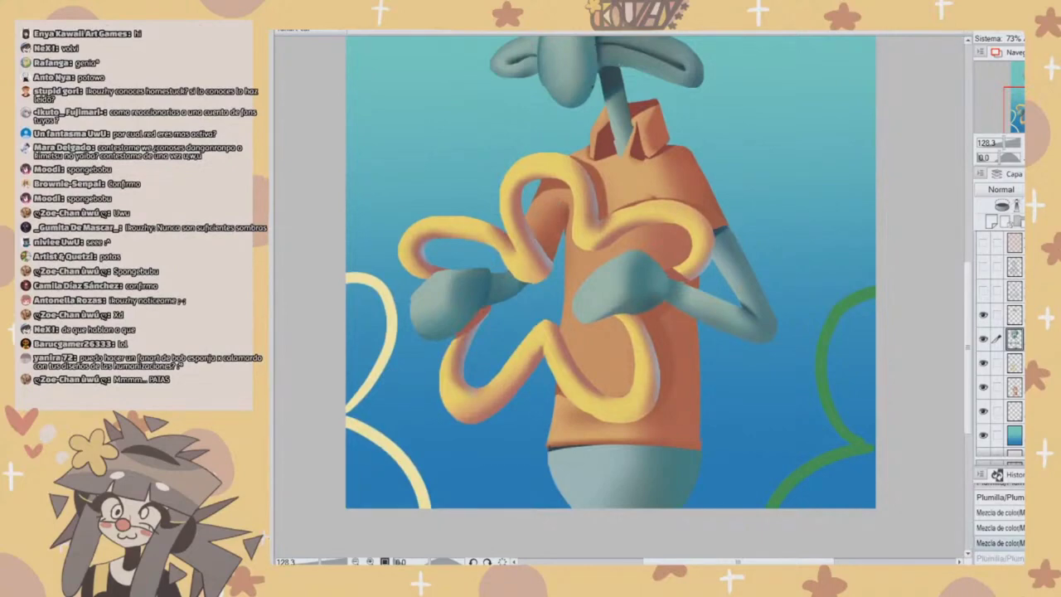
mouse_move(718, 230)
mouse_down()
mouse_move(711, 253)
mouse_move(718, 236)
mouse_move(714, 246)
mouse_up()
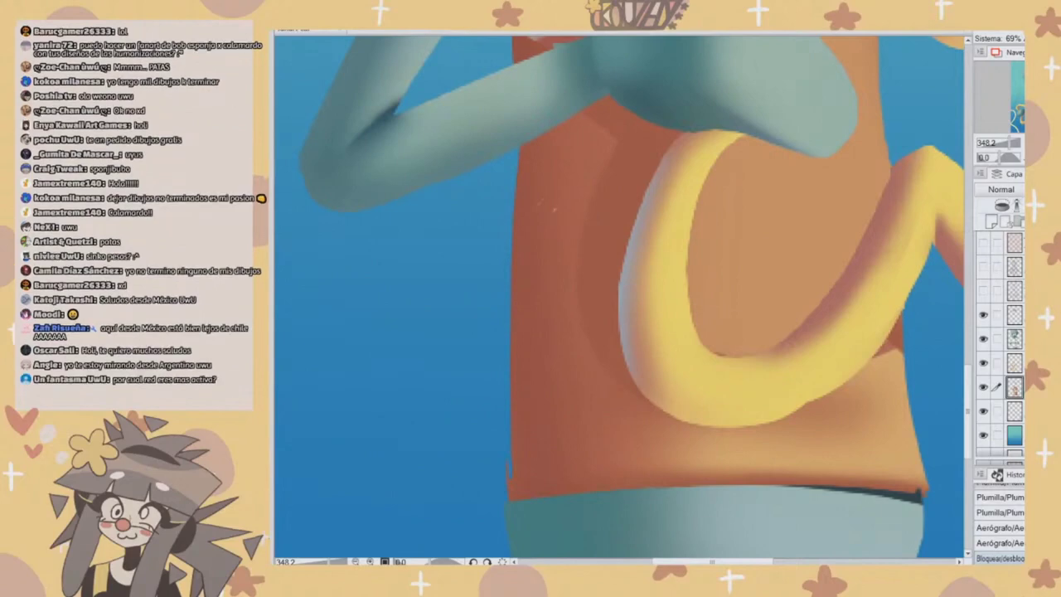
- Extend the shirt's side outward below the bent arm with reddish-orange pen strokes and compare the new contour with undo and redo
drag(515, 154, 502, 331)
drag(505, 282, 501, 468)
drag(508, 195, 503, 398)
key(ctrl+z)
key(ctrl+z)
mouse_move(514, 191)
mouse_down()
mouse_move(503, 389)
mouse_move(505, 368)
mouse_up()
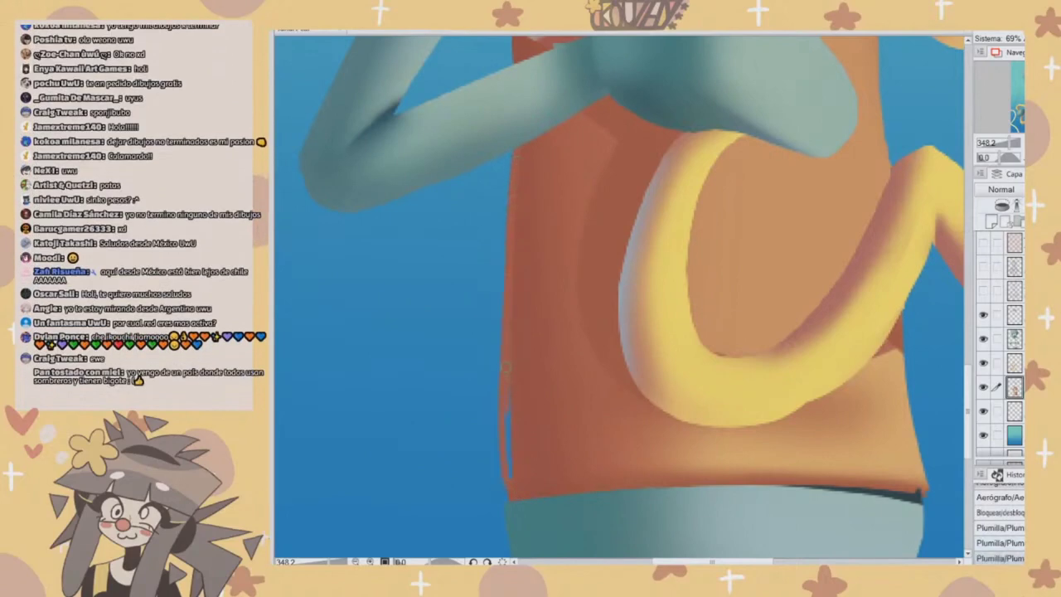
drag(514, 207, 504, 390)
drag(516, 249, 521, 388)
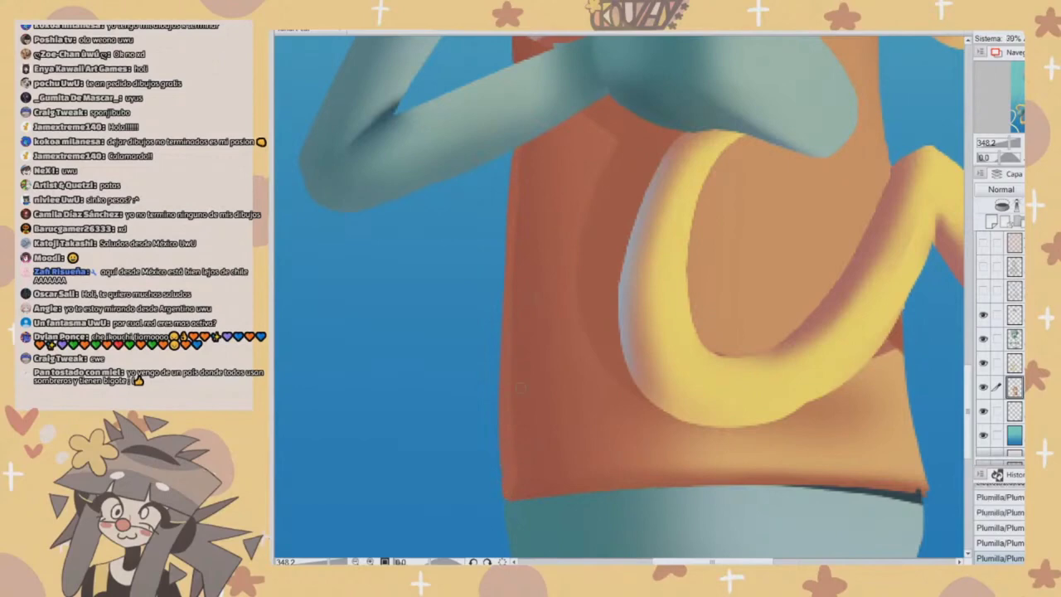
key(ctrl+z)
key(ctrl+y)
key(ctrl+z)
key(ctrl+y)
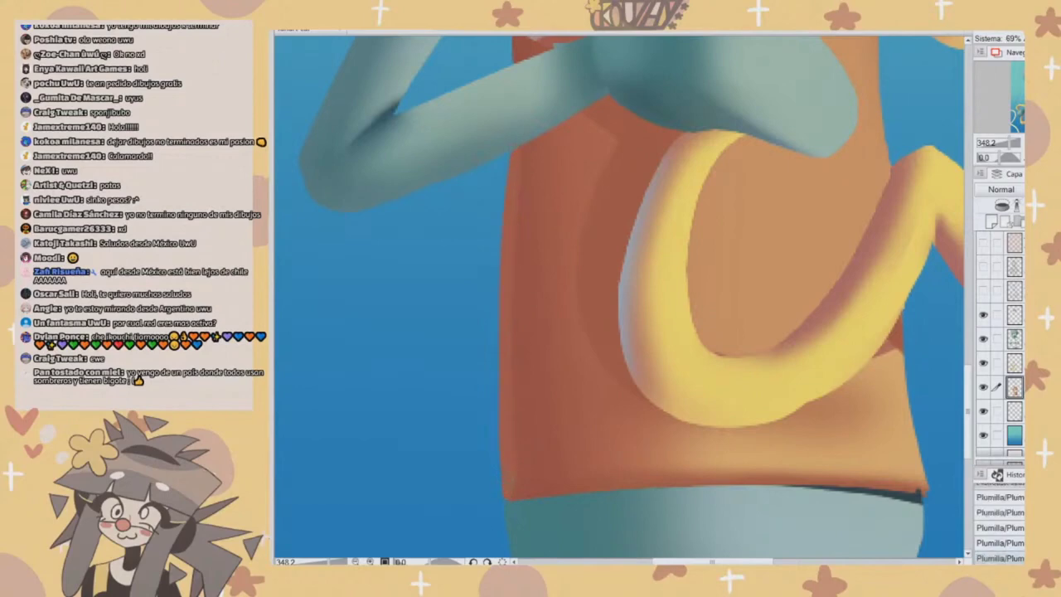
- Toggle the shirt layer's transparency lock and blend the shirt's shading beneath the bent forearm
drag(619, 249, 635, 446)
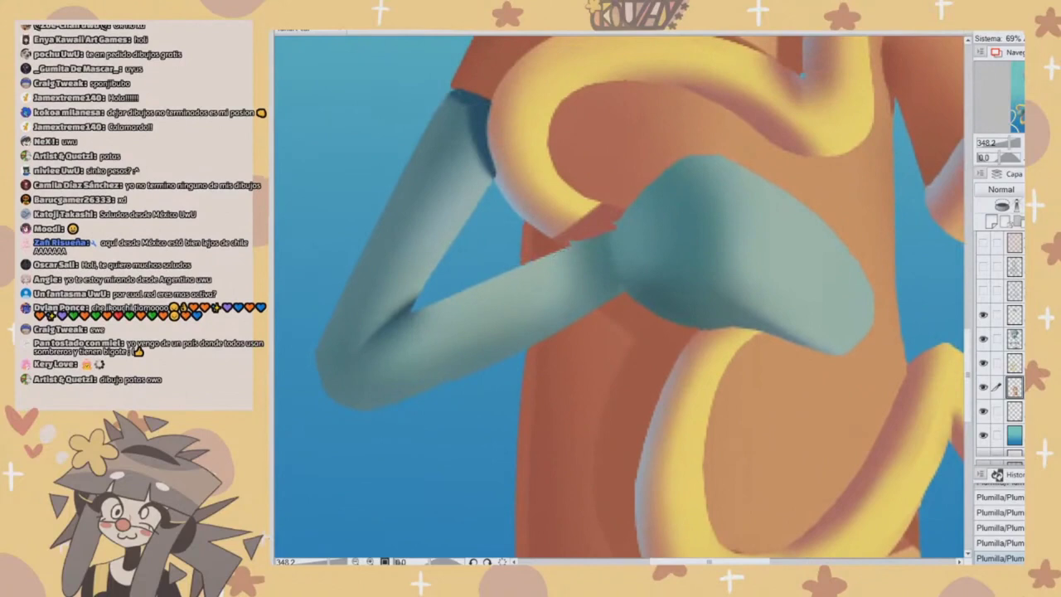
key(slash)
drag(600, 224, 619, 286)
scroll(554, 273, down, 5)
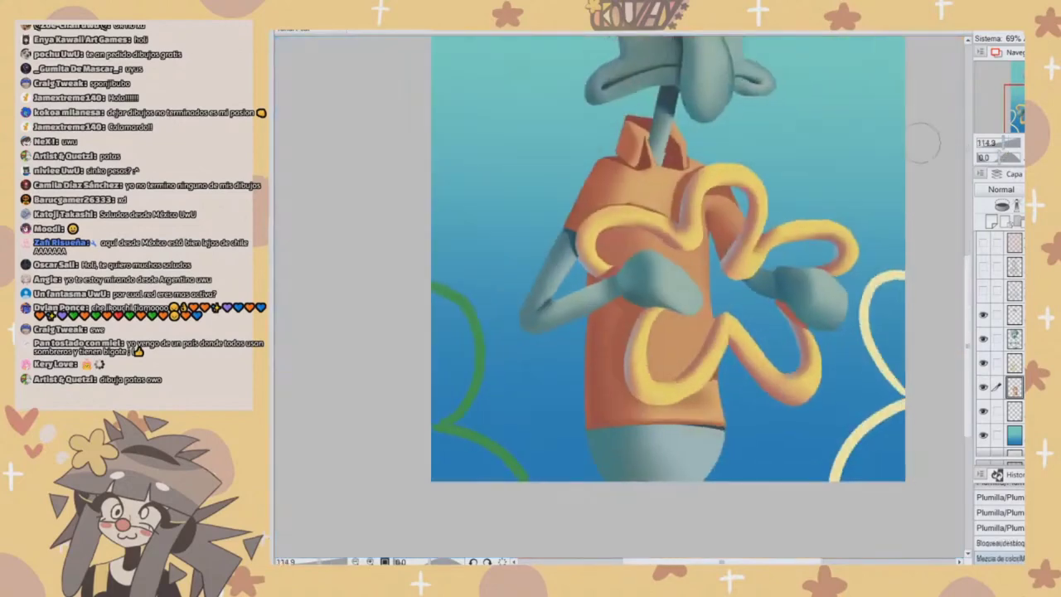
drag(598, 325, 607, 356)
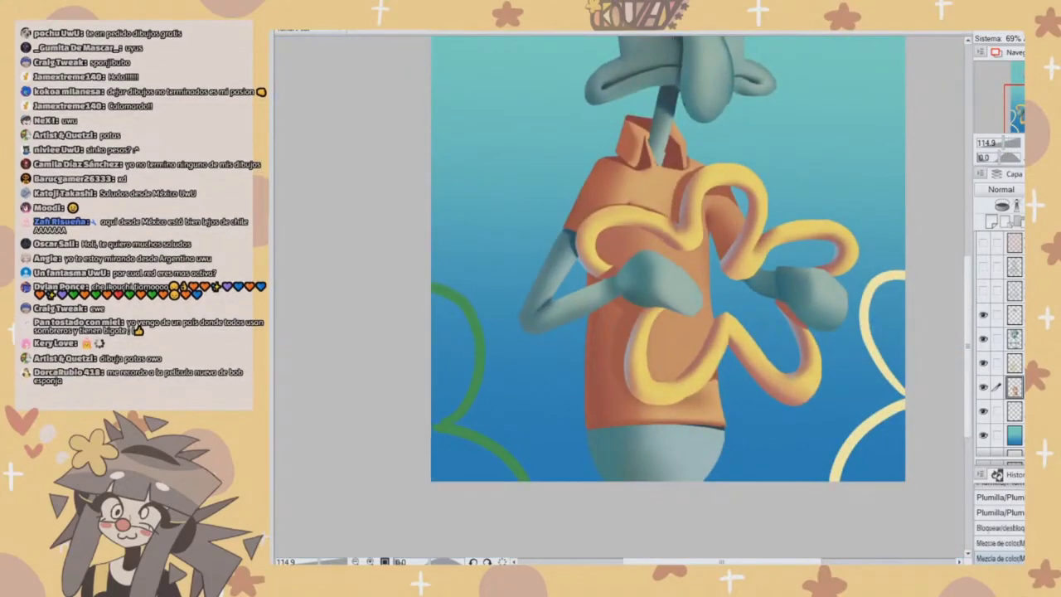
- Airbrush a soft lighter rim along the shirt's outer side and sleeve, undoing the strokes that do not fit
key(h)
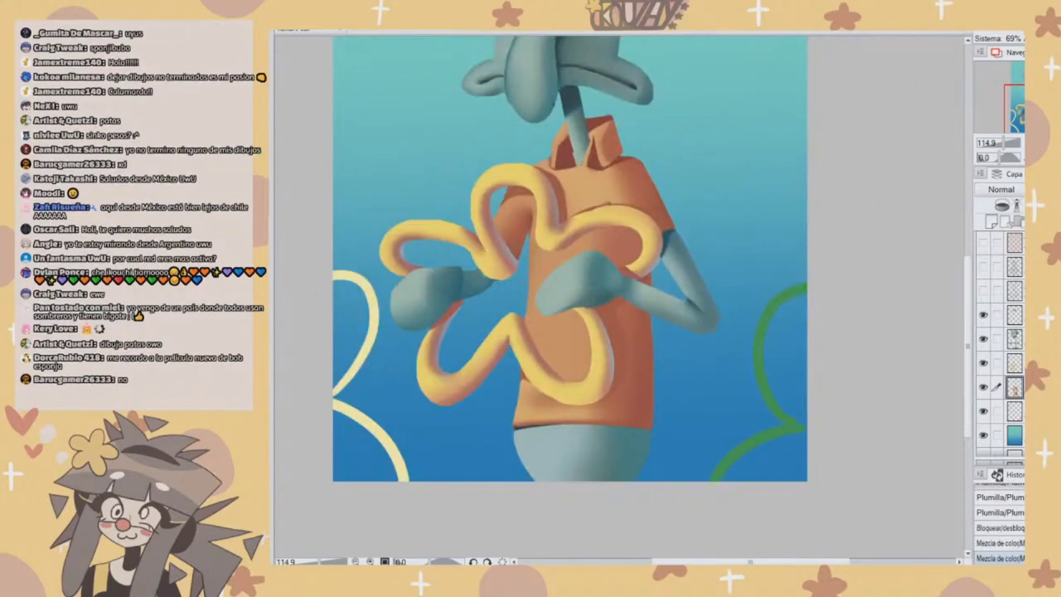
mouse_move(651, 331)
mouse_down()
mouse_move(643, 422)
mouse_move(648, 325)
mouse_up()
key(ctrl+z)
key(ctrl+z)
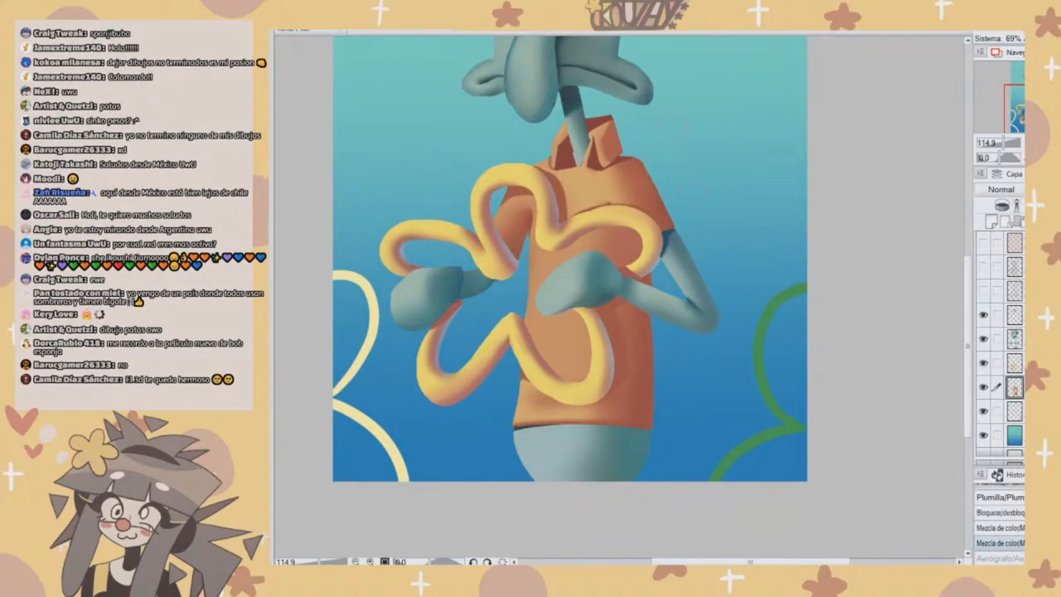
drag(650, 327, 646, 414)
key(ctrl+z)
key(ctrl+y)
drag(670, 224, 653, 190)
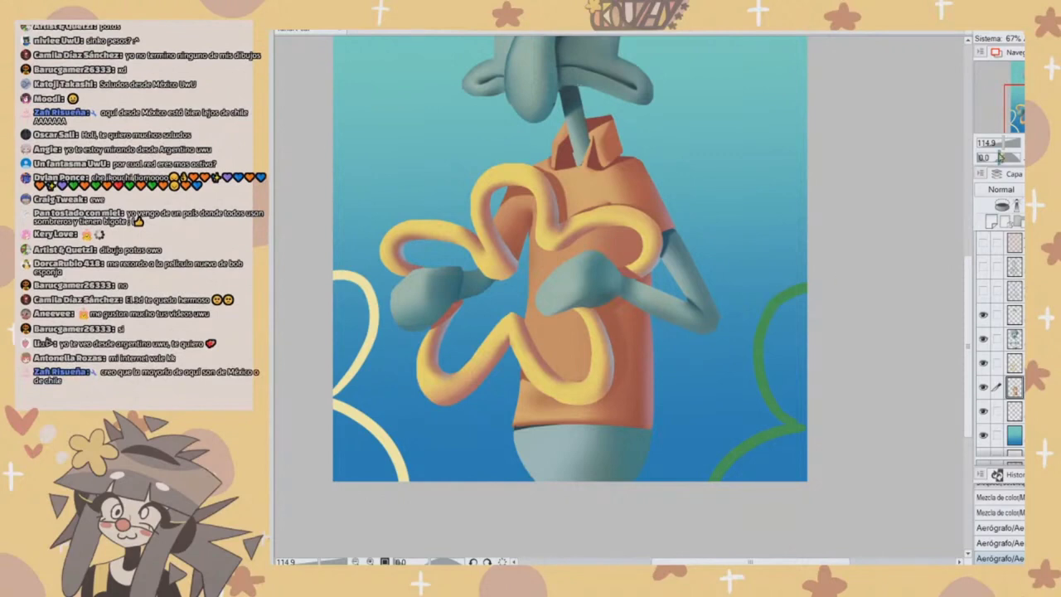
- Identify the skin layer by toggling its visibility, and use the Eraser on the shirt layer around the collar
drag(1007, 145, 1012, 145)
click(983, 339)
click(983, 339)
click(1013, 339)
drag(630, 248, 613, 461)
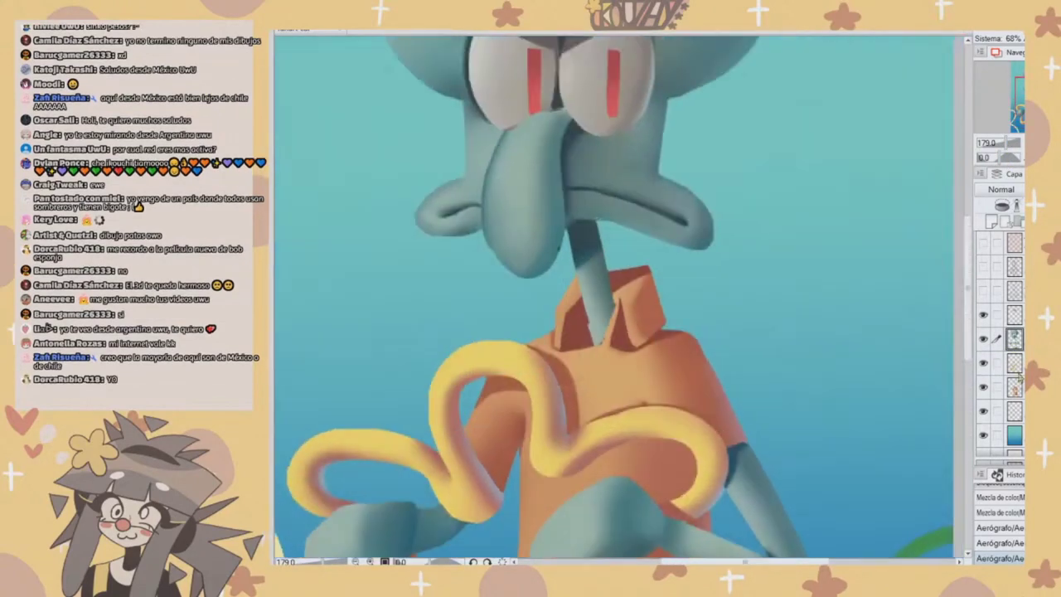
click(1013, 387)
key(e)
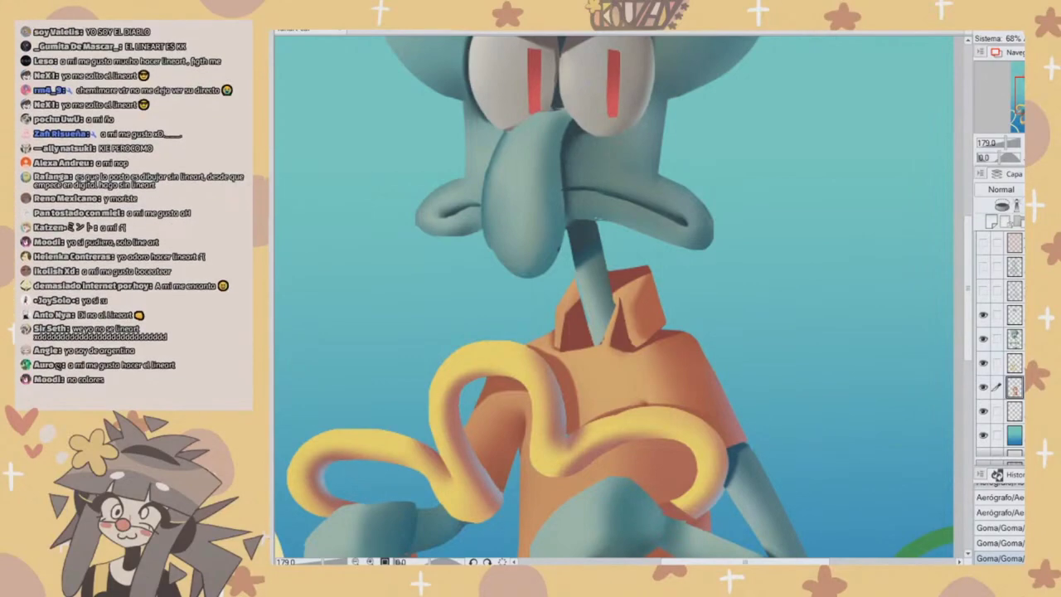
- Add soft airbrush shading on the shirt layer and check the head and collar within the whole composition
drag(598, 219, 664, 211)
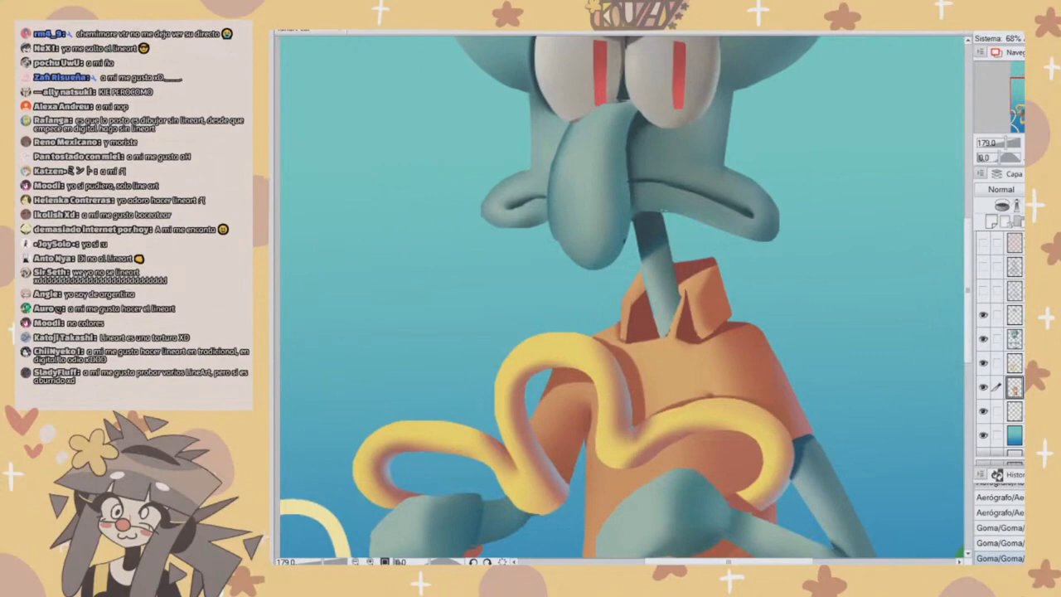
drag(539, 37, 514, 153)
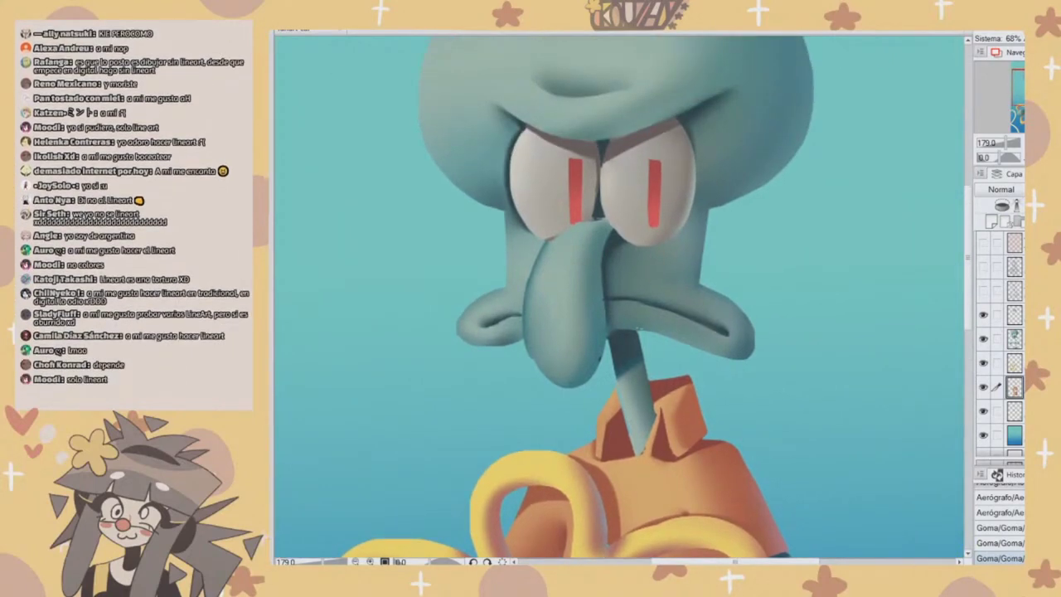
drag(605, 146, 637, 199)
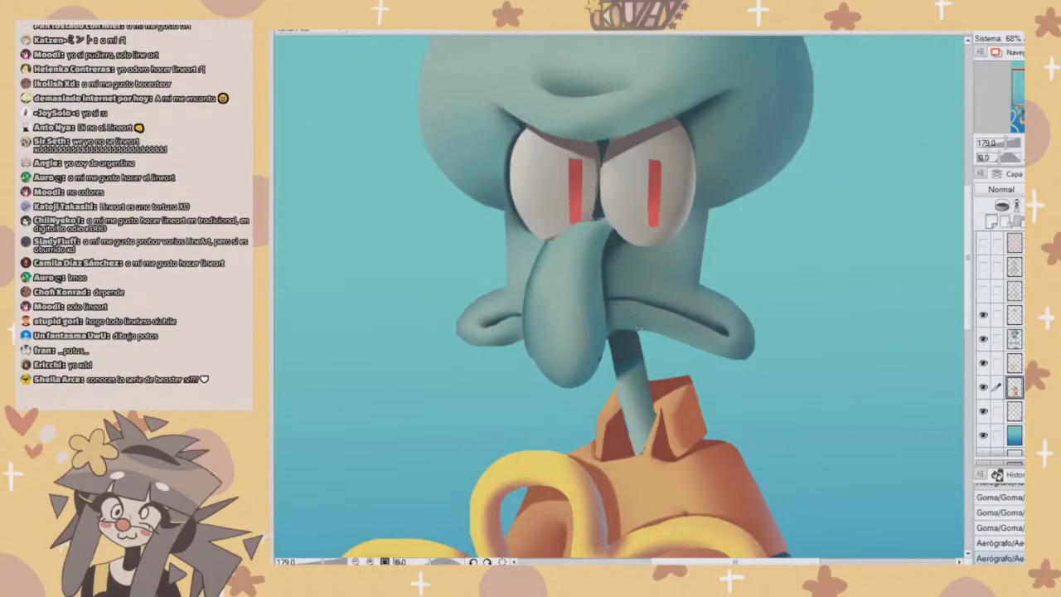
drag(1006, 144, 998, 145)
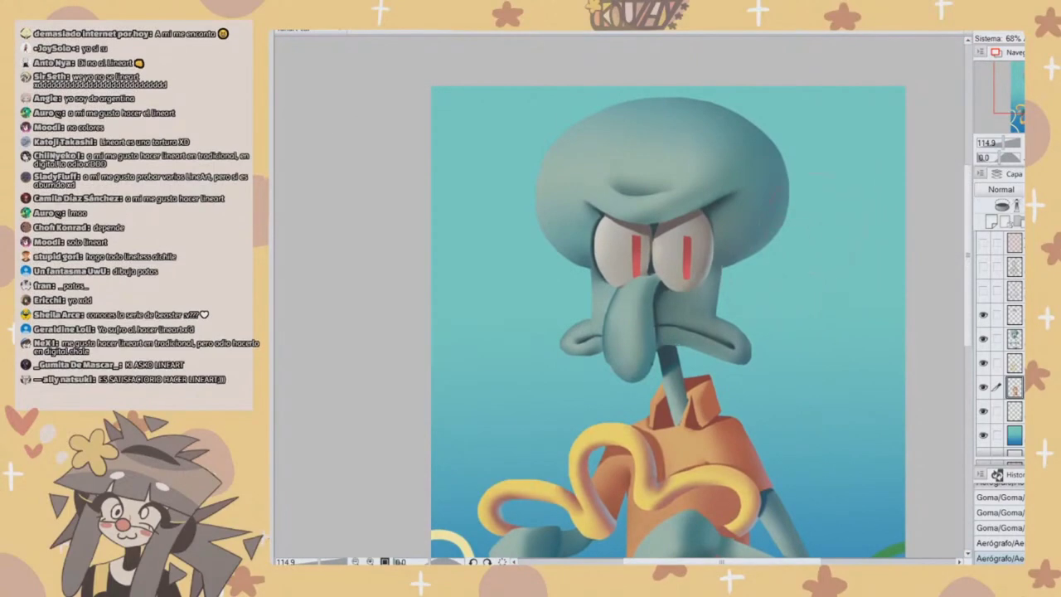
drag(702, 222, 841, 179)
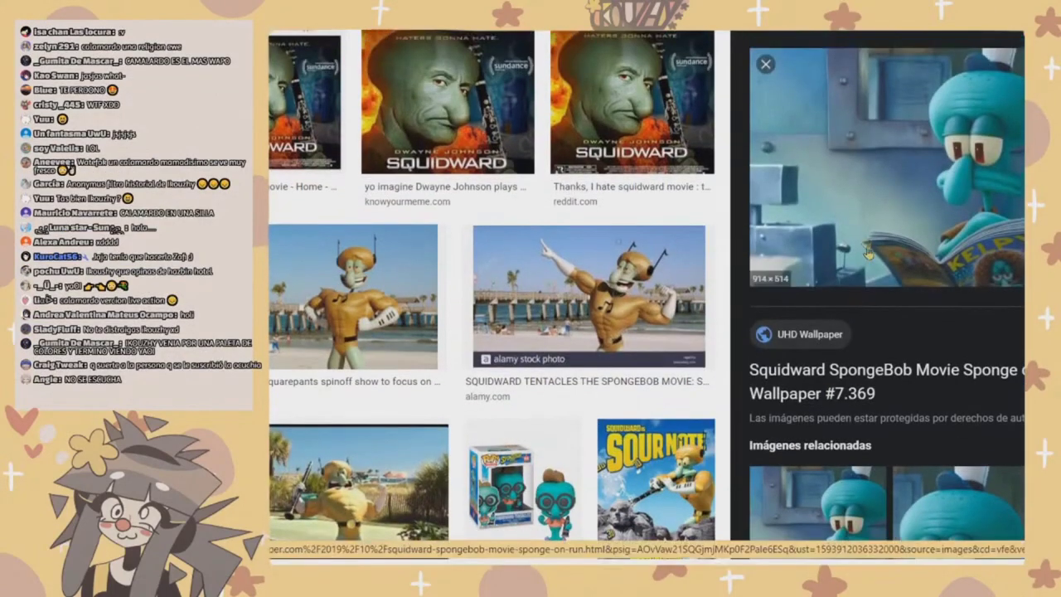
- Open the Squidward SpongeBob movie wallpaper from the browser's image results as a reference and return to the painting in Clip Studio Paint
click(870, 252)
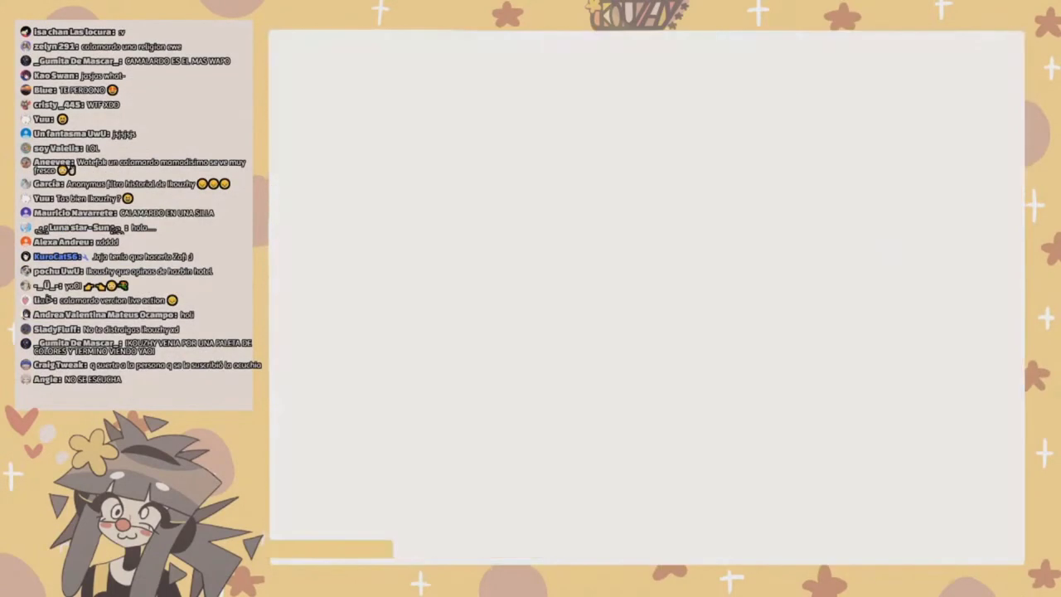
key(alt+Tab)
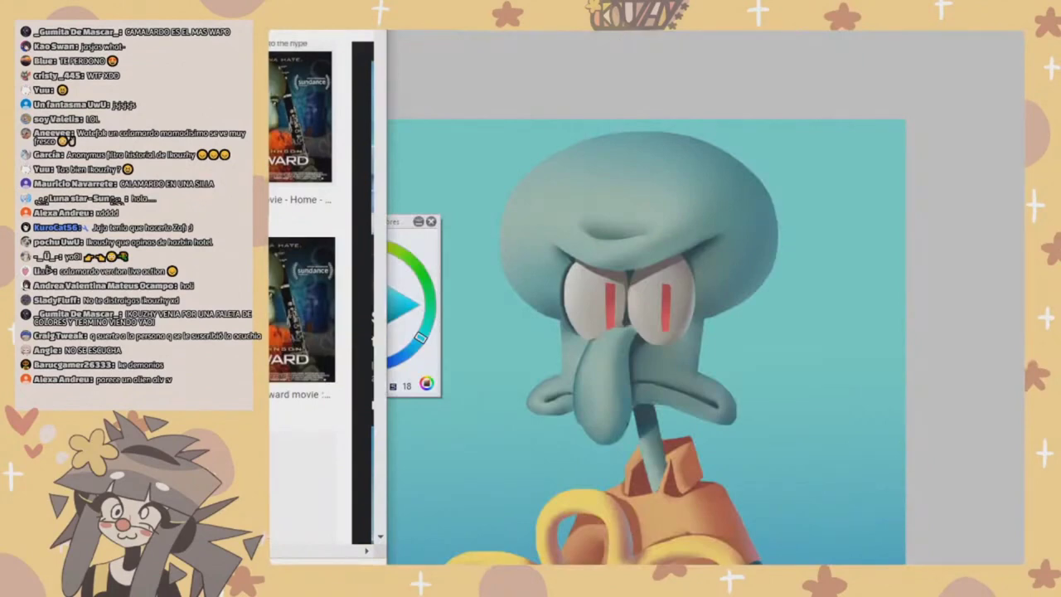
key(alt+Tab)
key(alt+Tab)
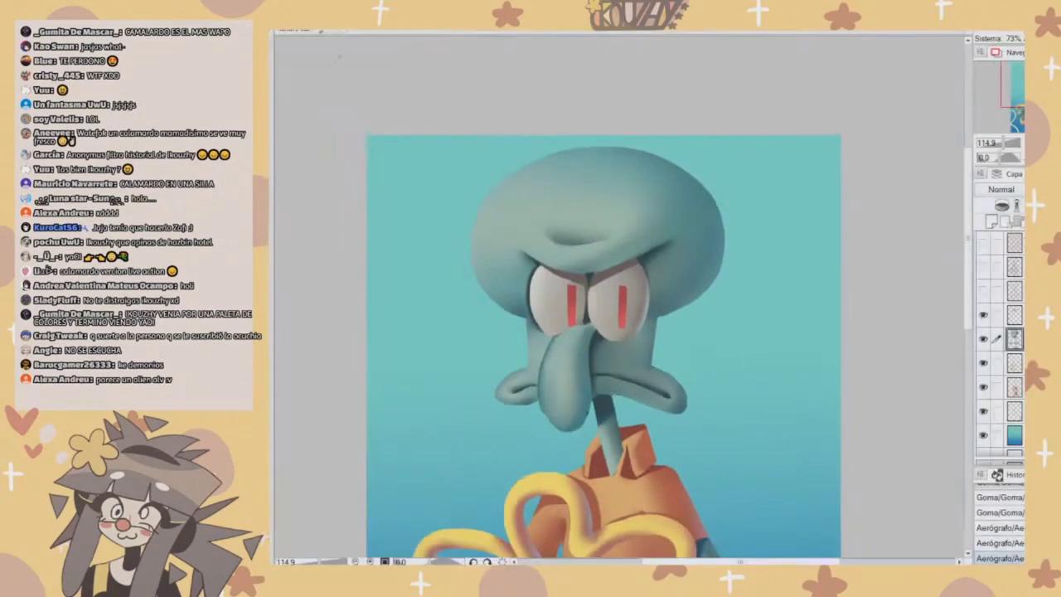
key(ctrl+Tab)
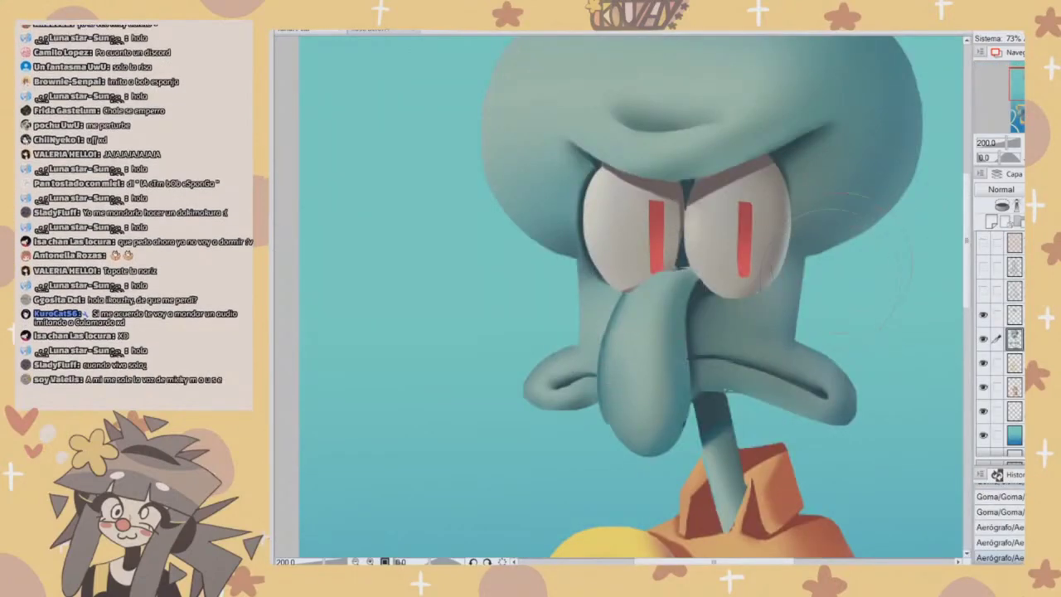
- Check the layer beneath the skin layer by toggling its visibility, and try an airbrush stroke along the head's outer lower edge
click(984, 362)
click(984, 362)
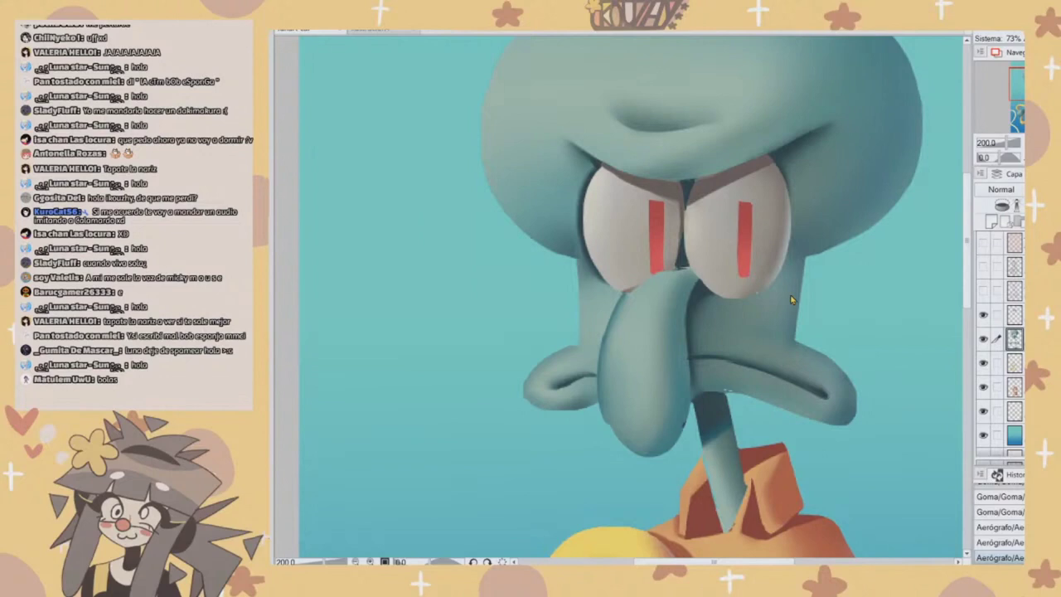
drag(864, 254, 904, 215)
key(ctrl+z)
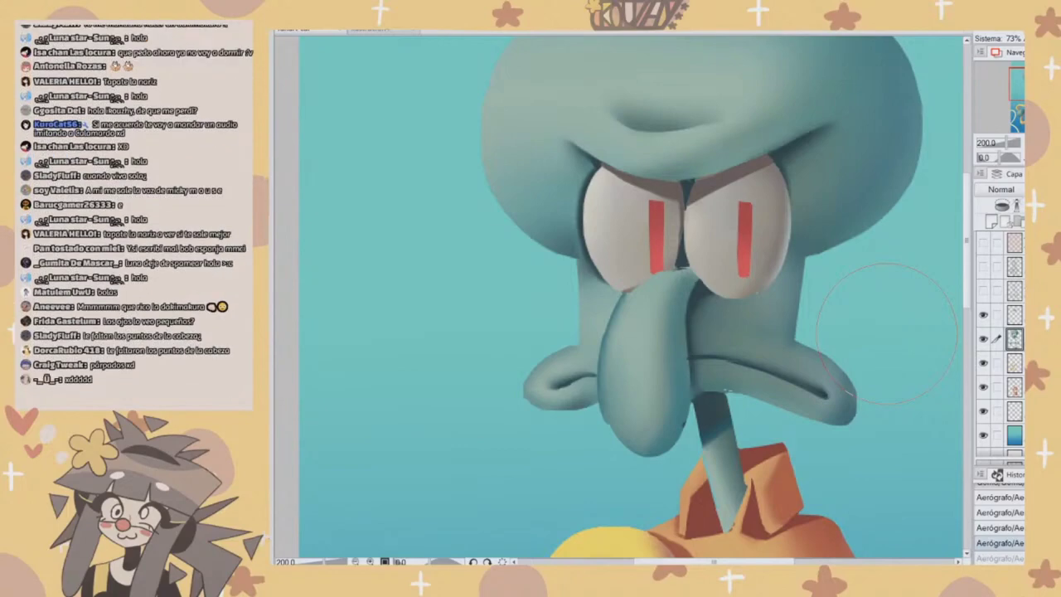
drag(779, 418, 705, 409)
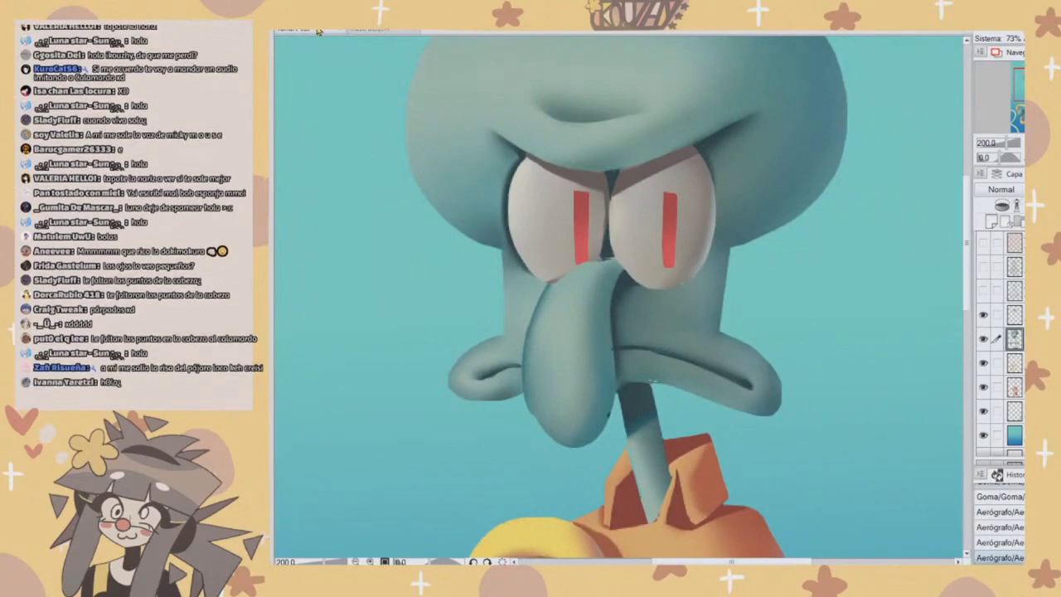